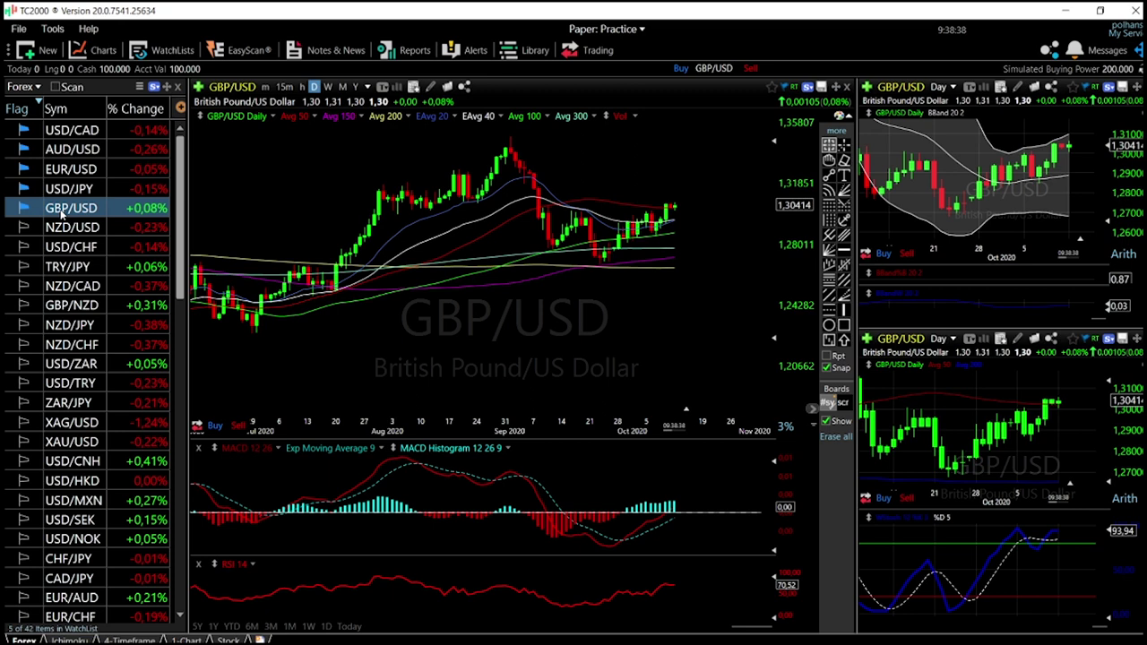
Step: Draw a horizontal resistance line at 1.34094 across the early-September high on the GBP/USD daily chart
scroll(699, 244, "up", 3)
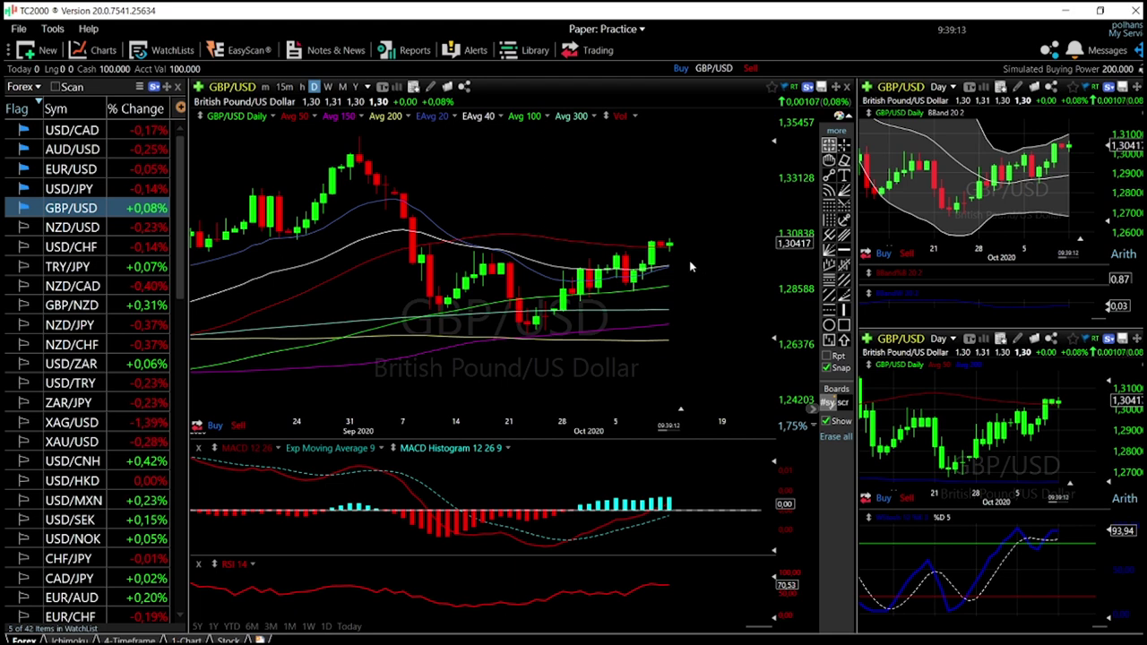
scroll(695, 247, "down", 3)
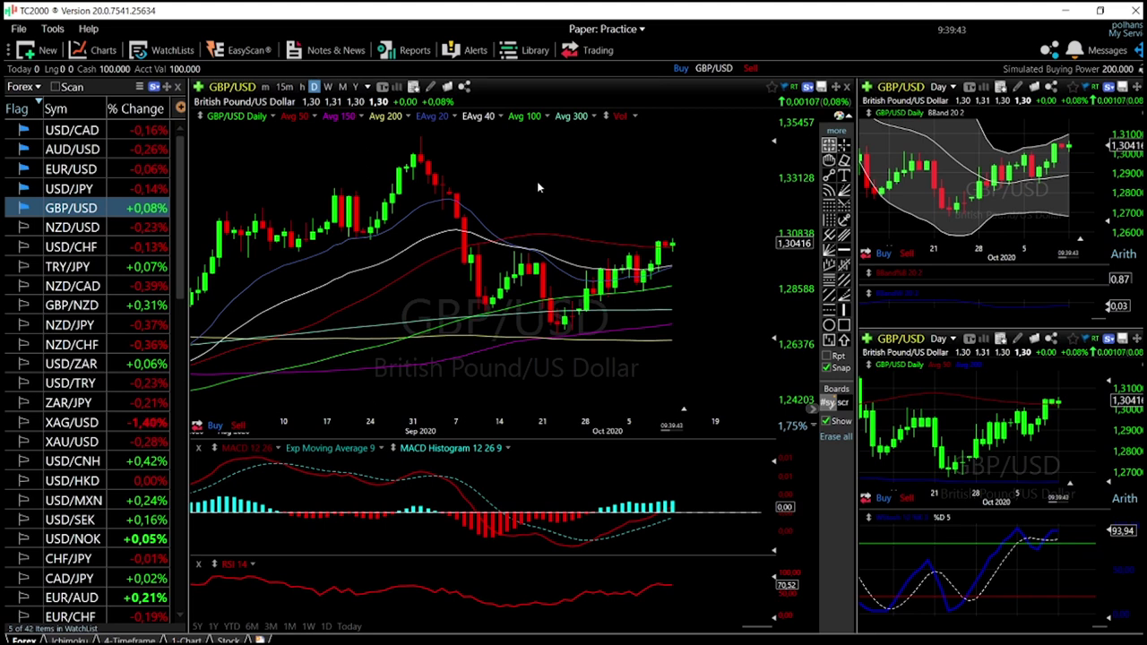
left_click(843, 250)
left_click(415, 148)
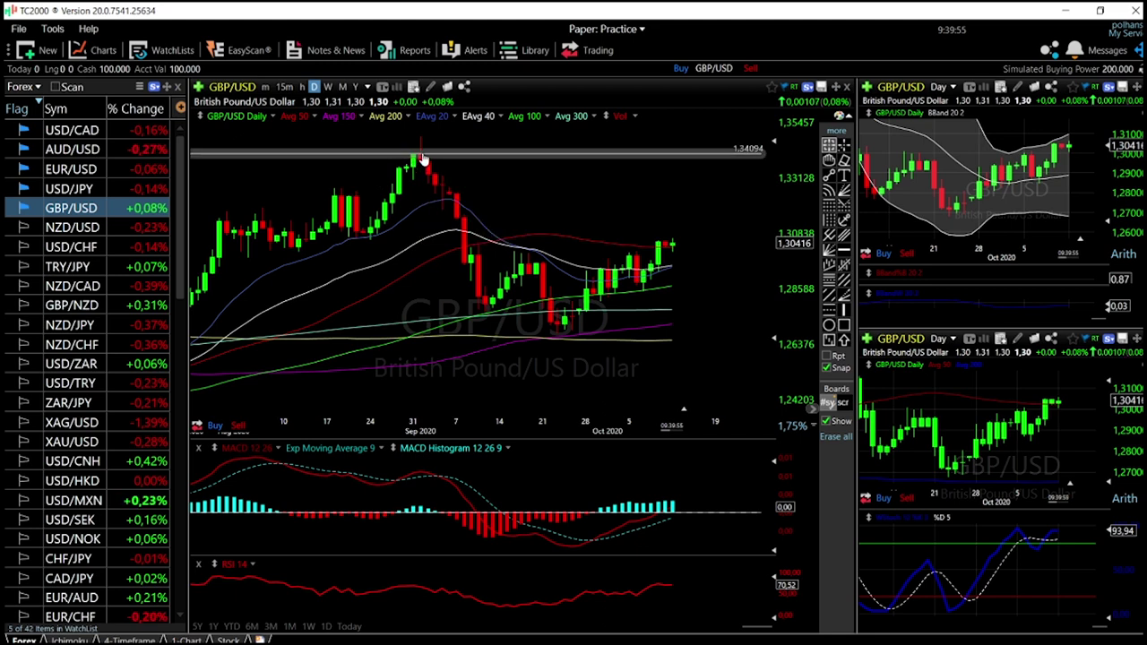
left_click(672, 270)
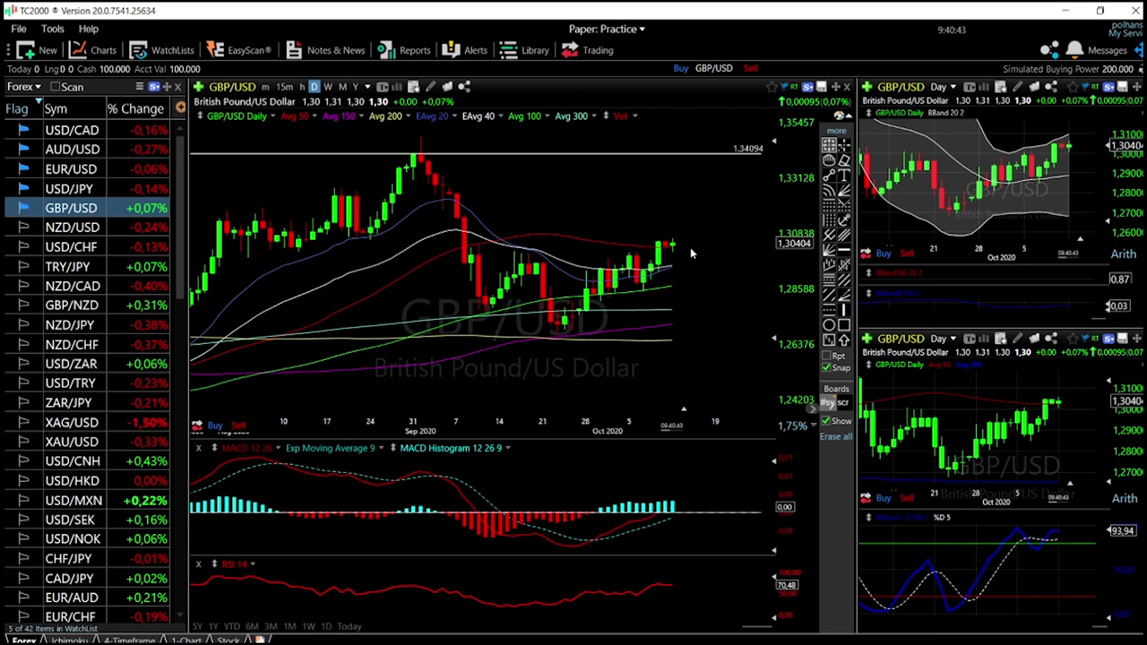
Step: Show the USD/JPY daily chart and place a horizontal price line at 105.34330, just under the latest candle
key("Up")
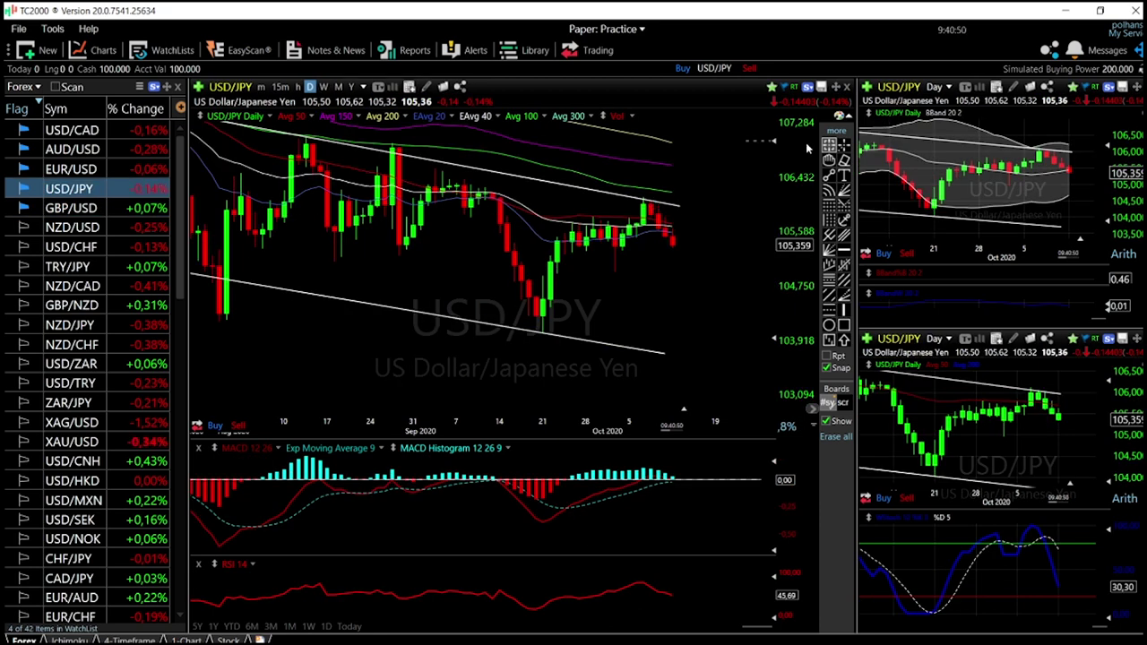
left_click(702, 251)
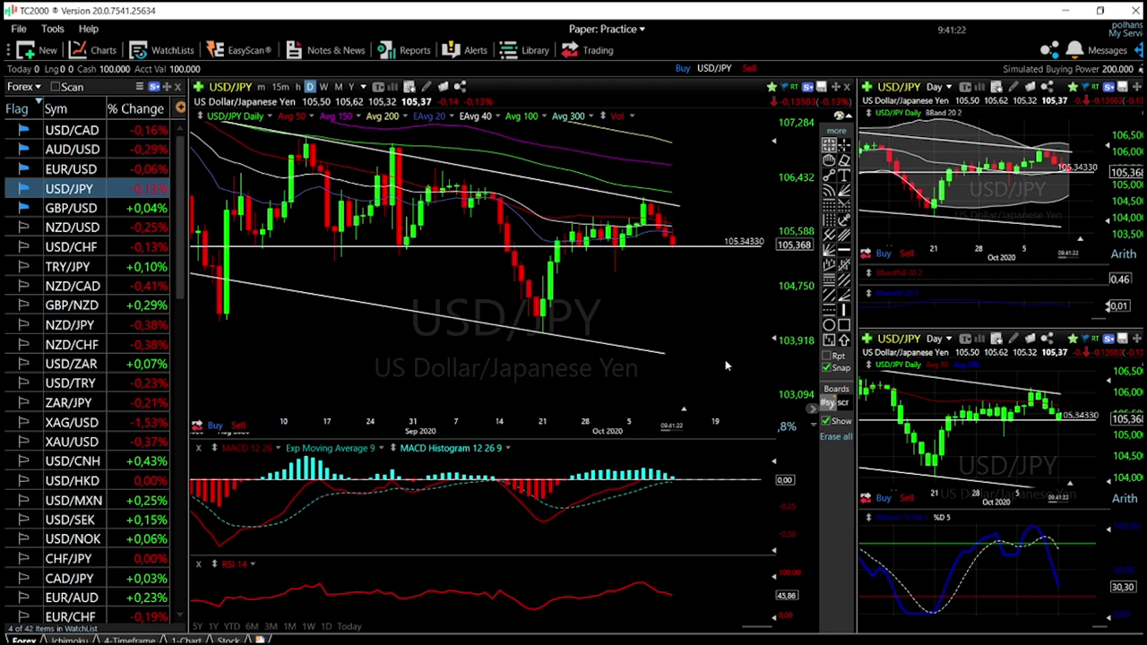
mouse_move(723, 361)
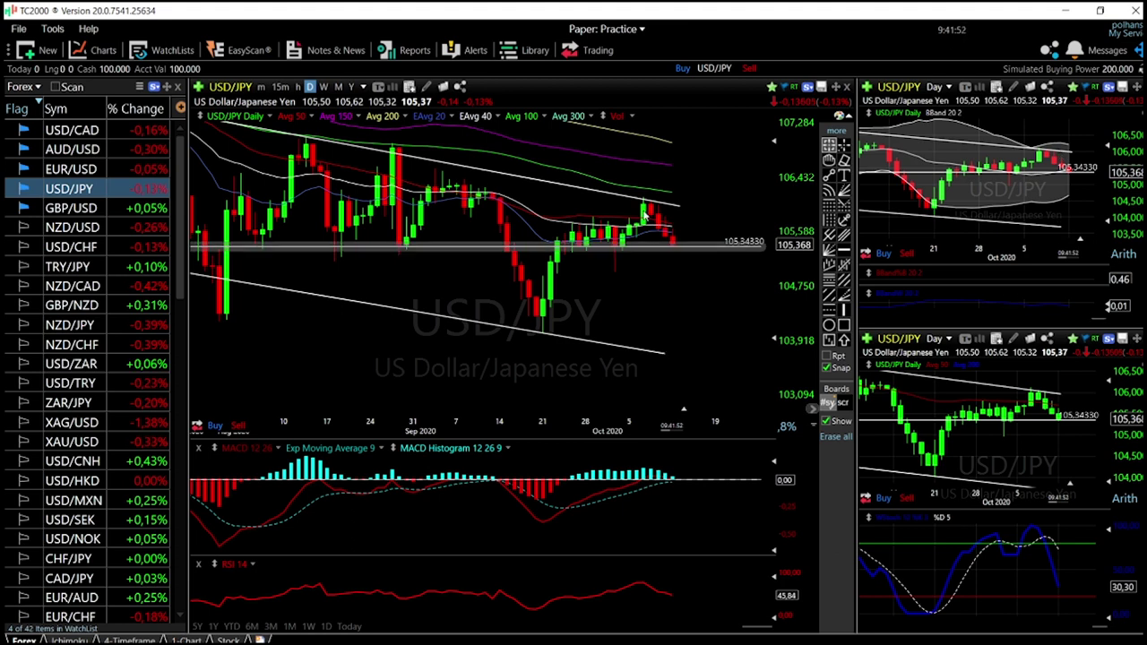
Step: Show the EUR/USD daily chart and read the latest candle's prices and moving-average values
left_click(82, 168)
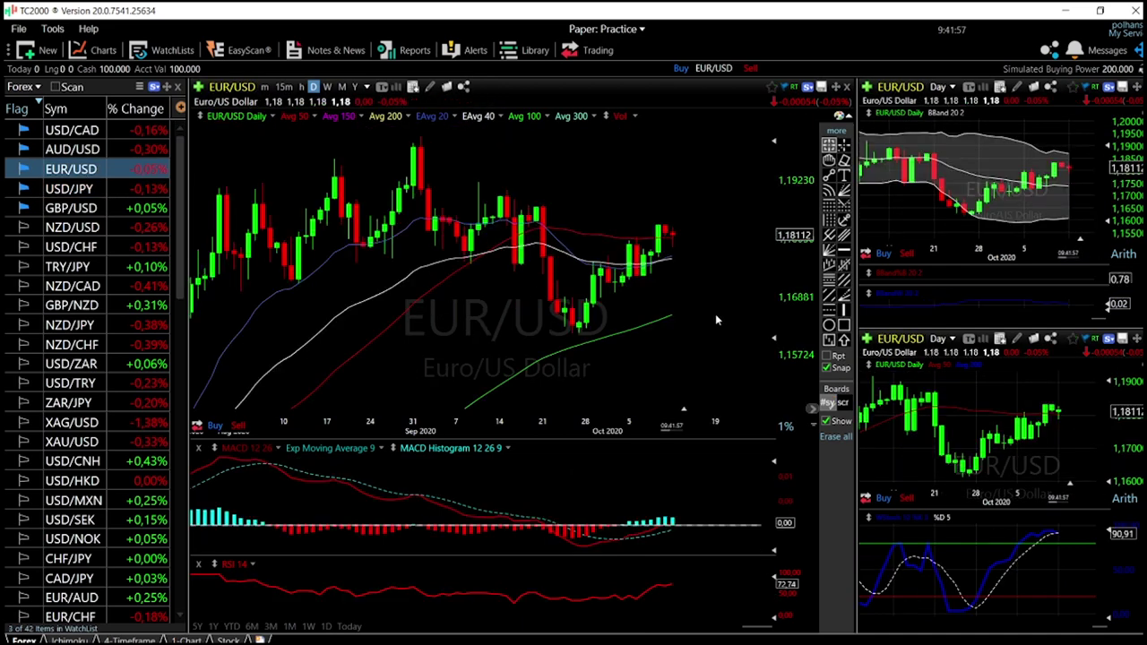
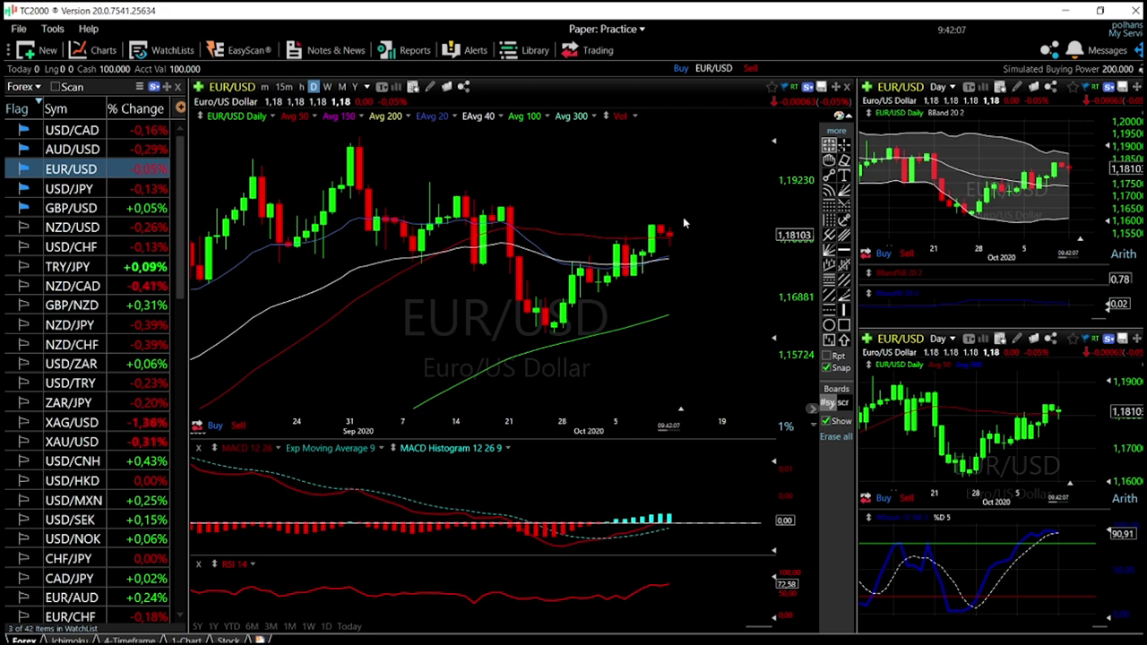
scroll(683, 222, "down", 1)
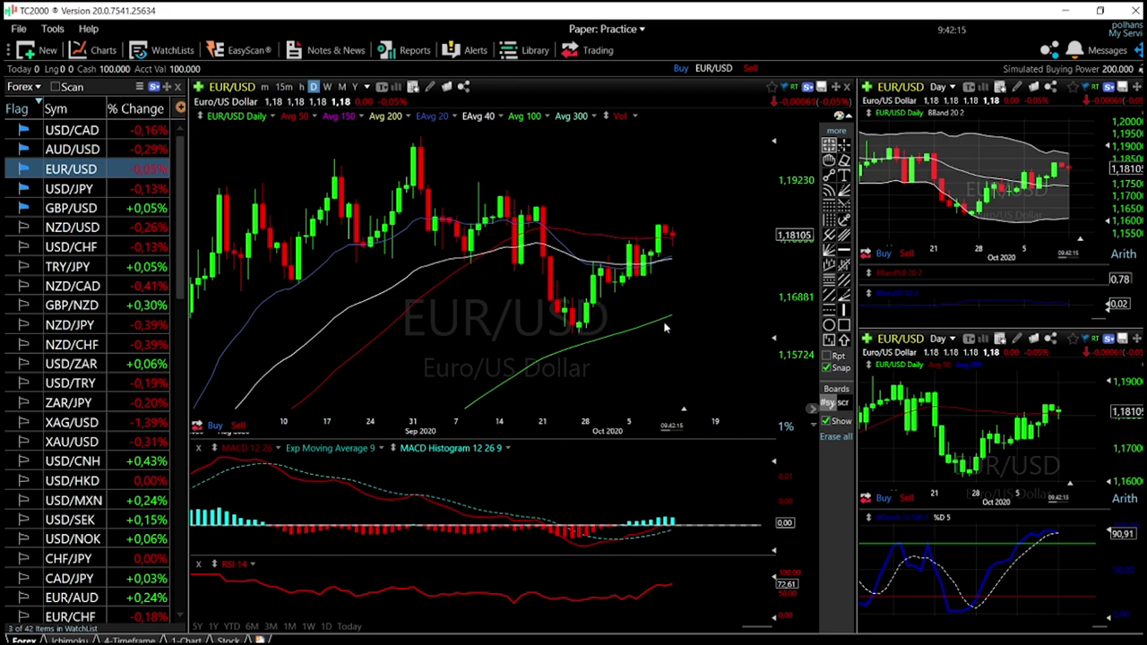
scroll(667, 238, "up", 3)
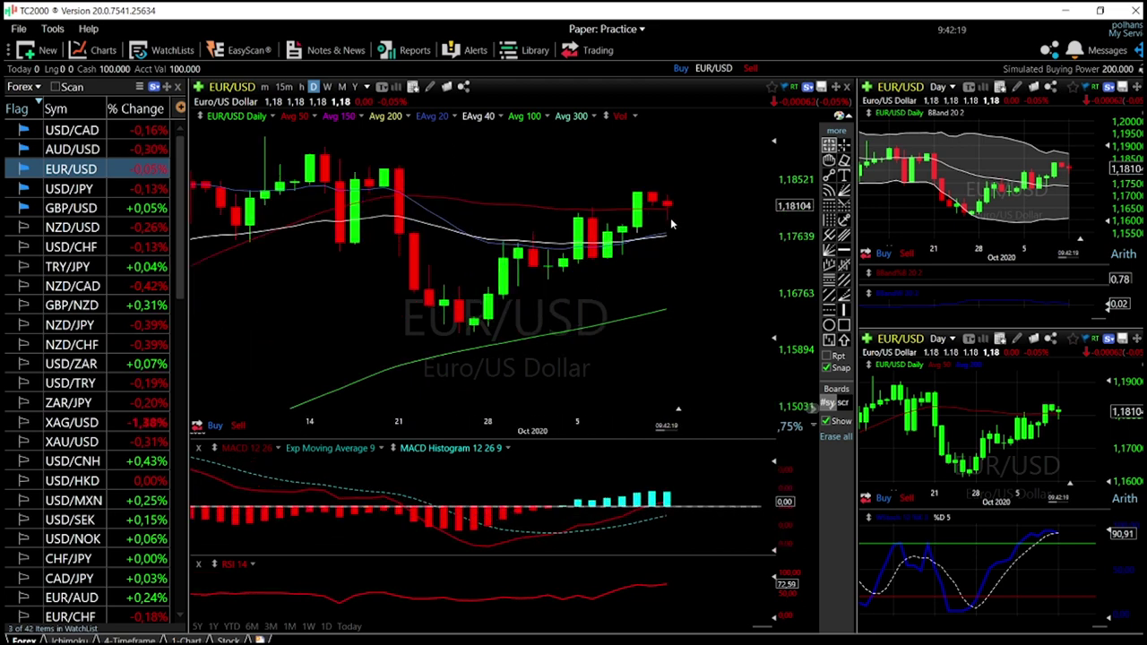
left_click(668, 220)
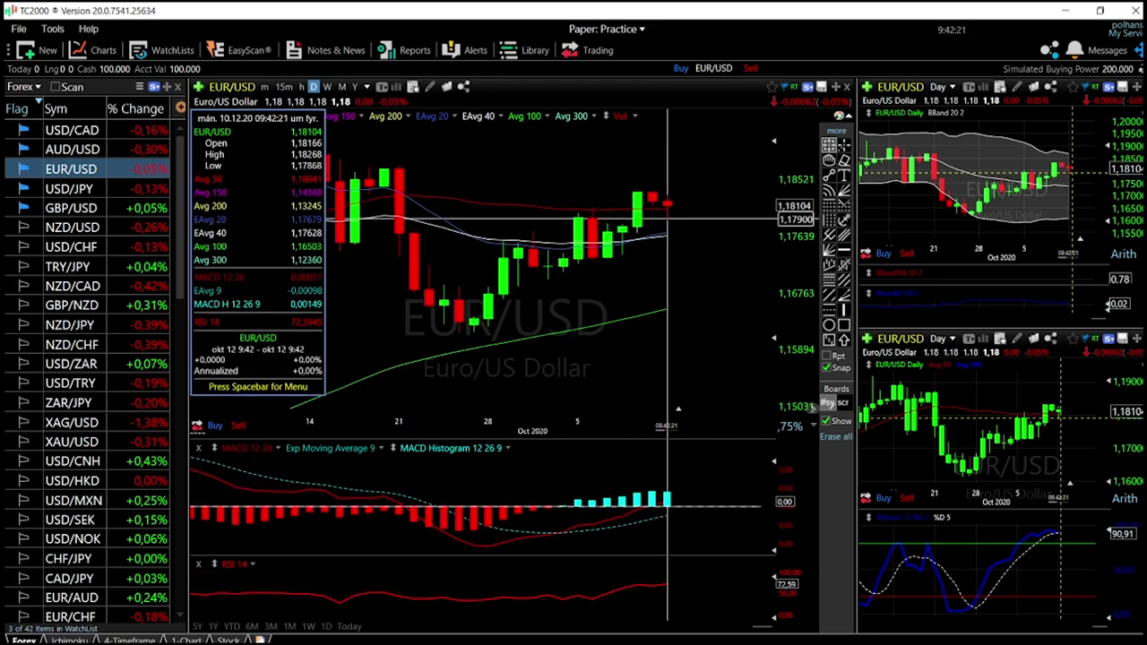
left_click_drag(667, 219, 630, 240)
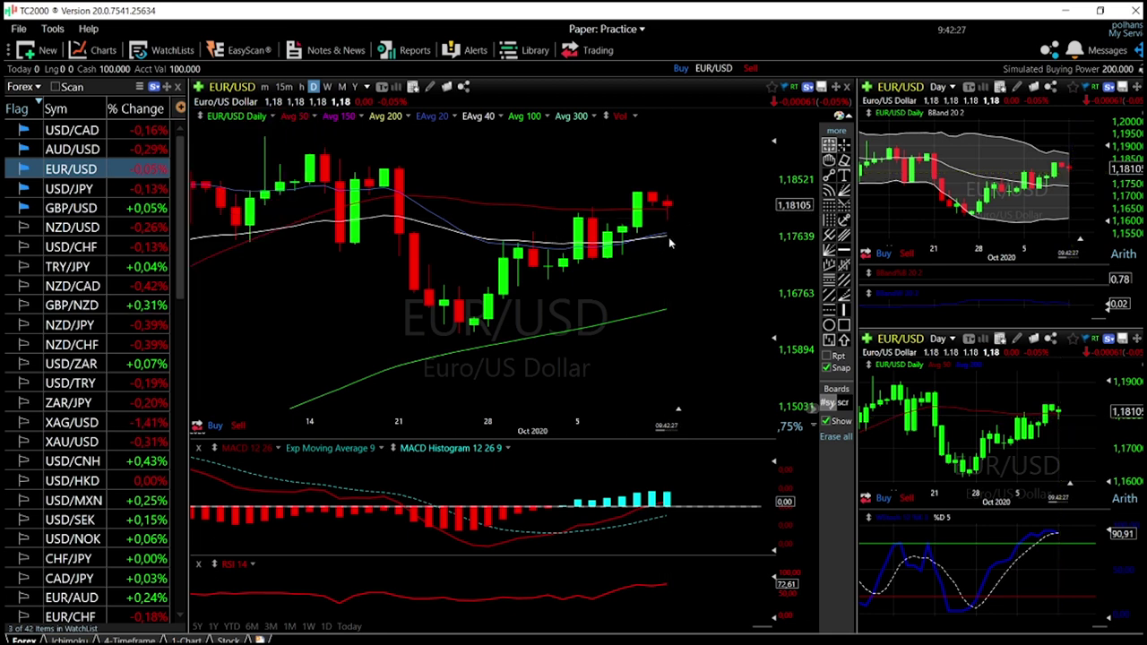
scroll(680, 239, "down", 4)
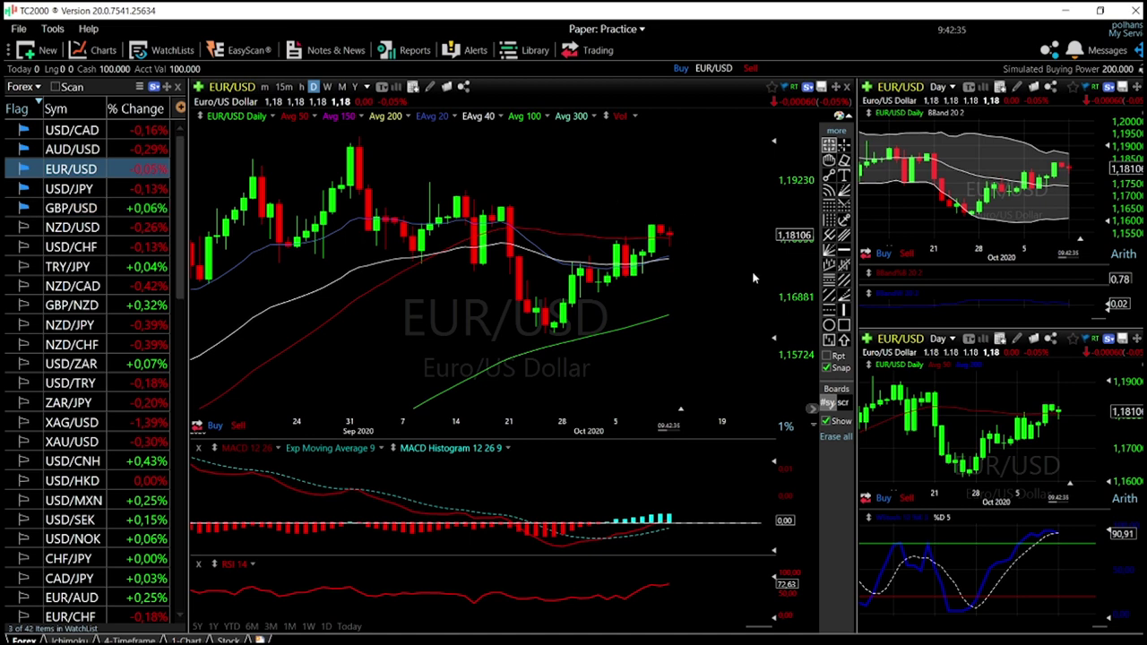
Step: Draw a rectangular resistance zone just below 1.19230 on EUR/USD, from the early-August highs to just past the latest candle
scroll(752, 278, "down", 2)
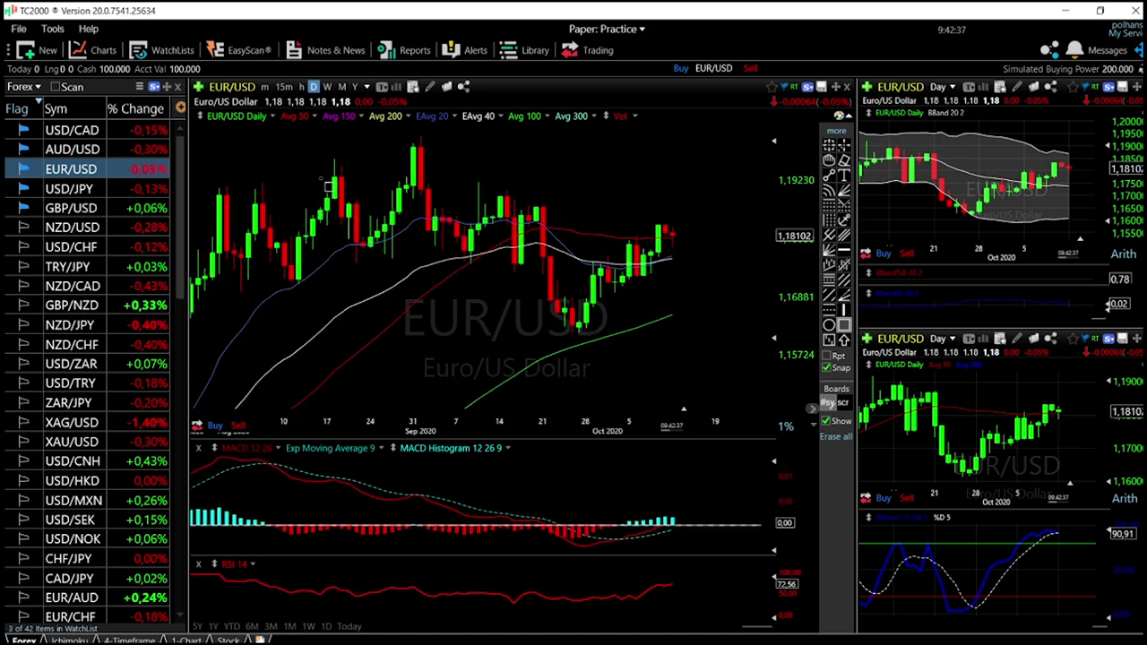
mouse_move(212, 186)
left_mouse_down()
mouse_move(300, 199)
mouse_move(692, 204)
left_mouse_up()
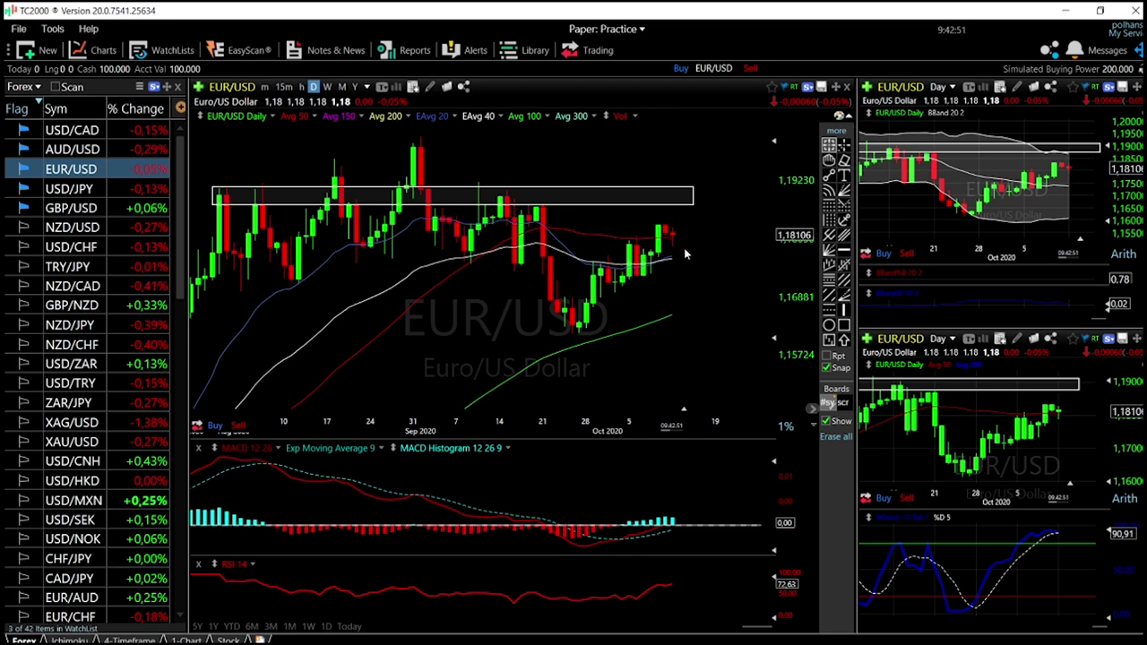
scroll(605, 230, "down", 3)
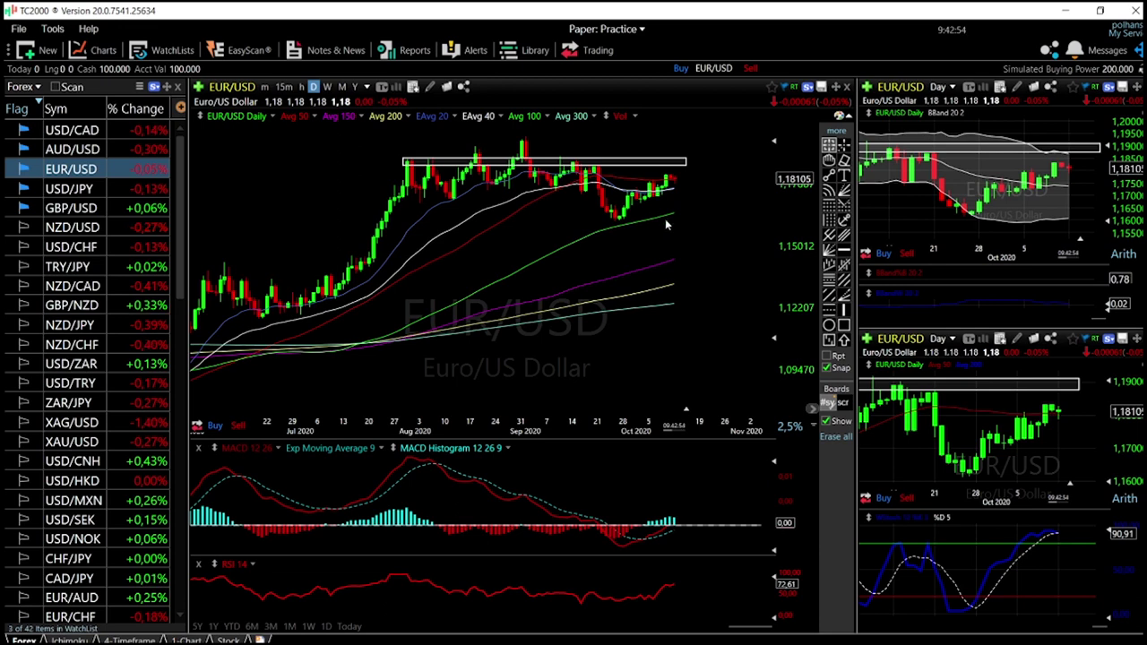
left_click_drag(678, 262, 676, 260)
Step: Show the AUD/USD daily chart and read the latest candle's prices and moving-average values
left_click(79, 150)
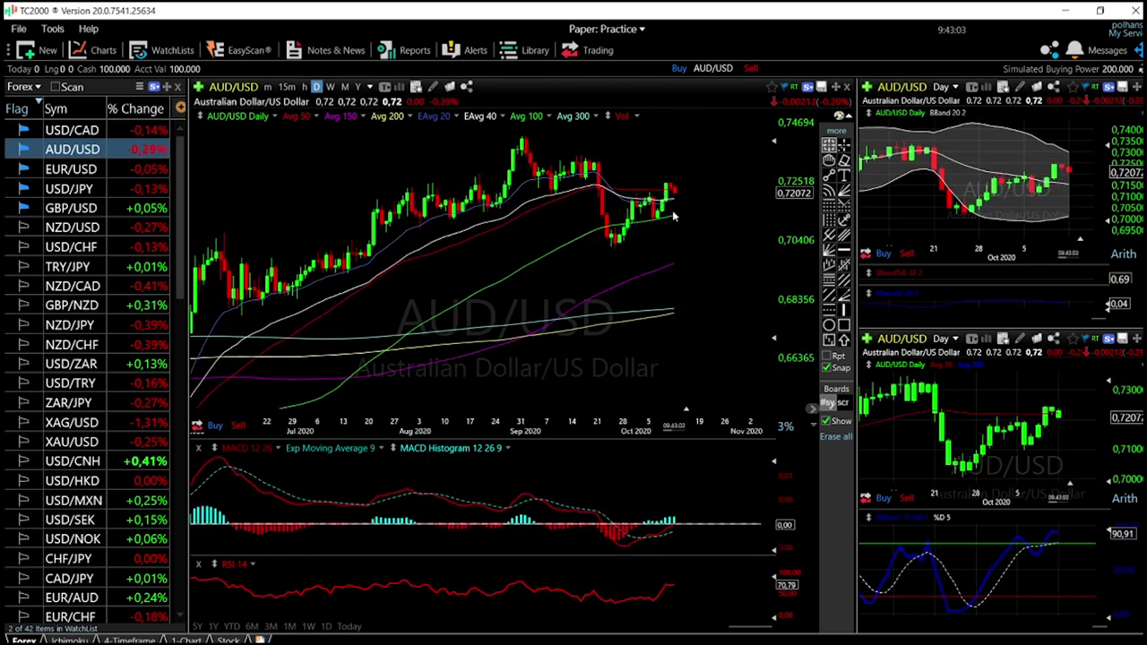
scroll(671, 218, "up", 2)
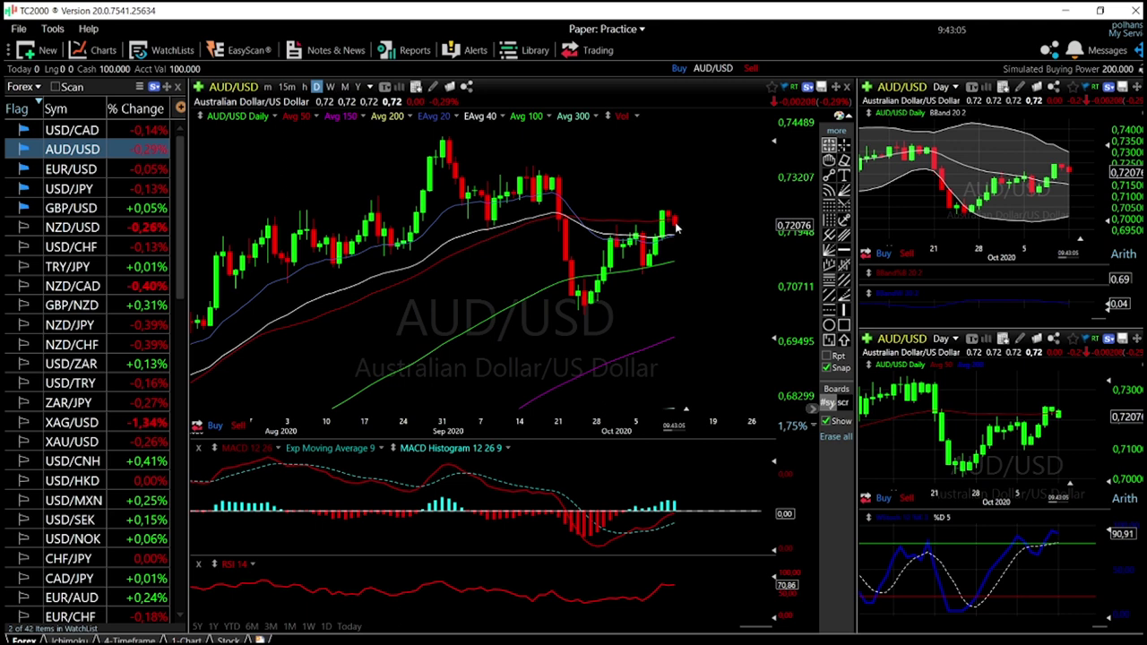
scroll(698, 224, "up", 1)
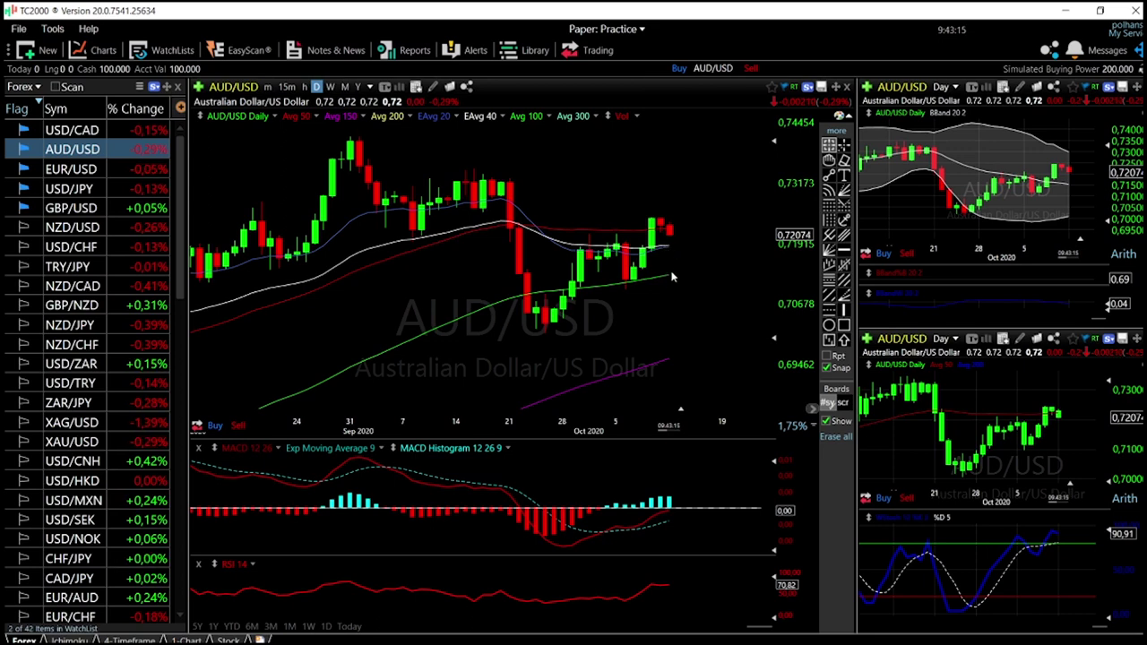
left_click_drag(671, 278, 670, 272)
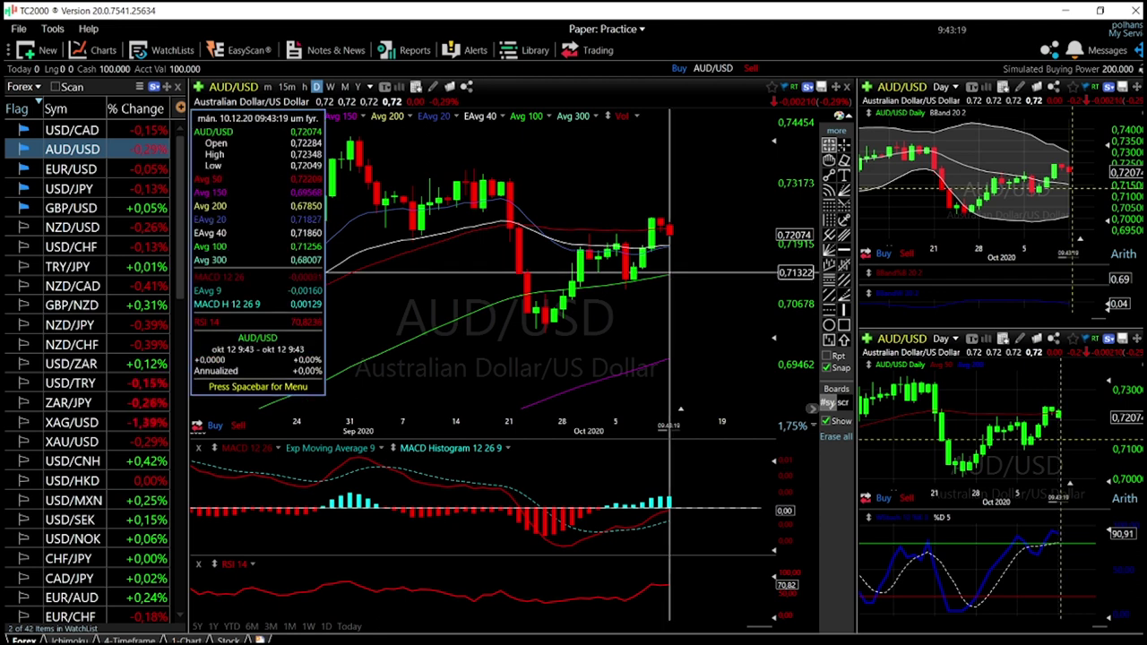
left_click_drag(669, 271, 670, 272)
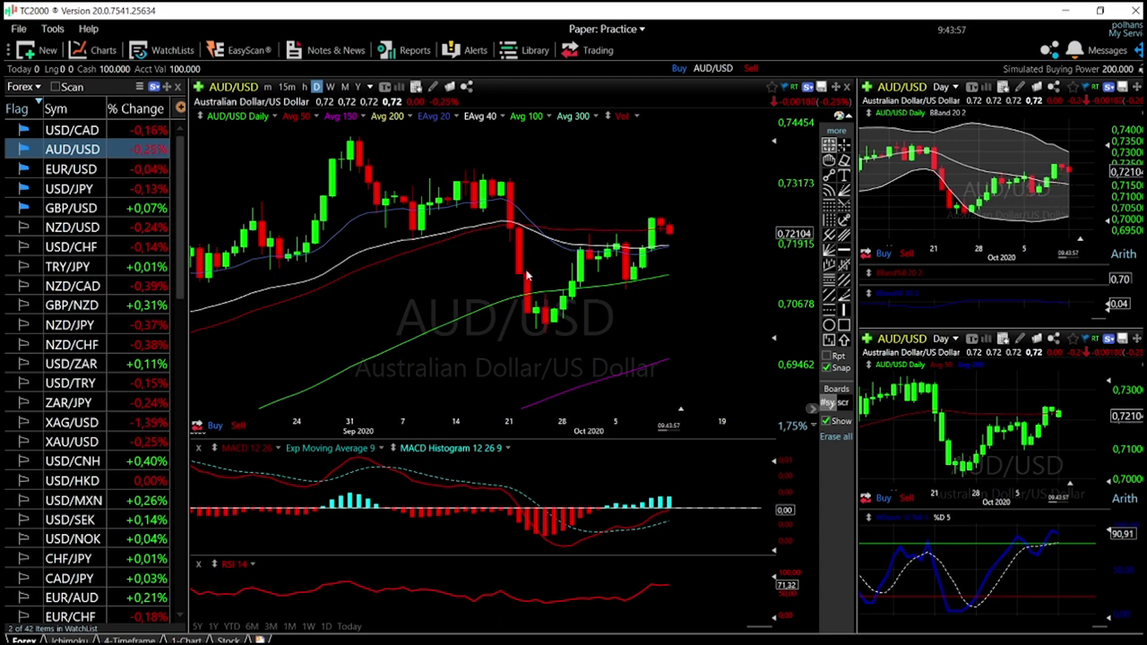
Step: Draw a thin rectangular resistance zone around 0.73207 on AUD/USD, from late August across the mid-September highs past the latest candle
scroll(703, 195, "down", 2)
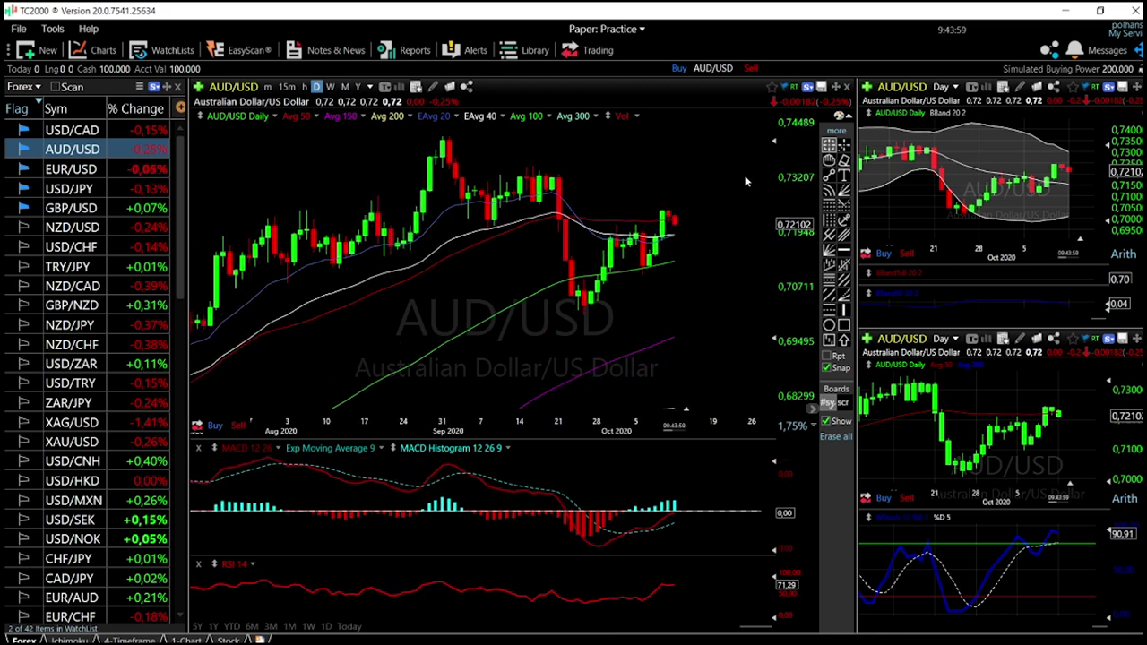
left_click(843, 324)
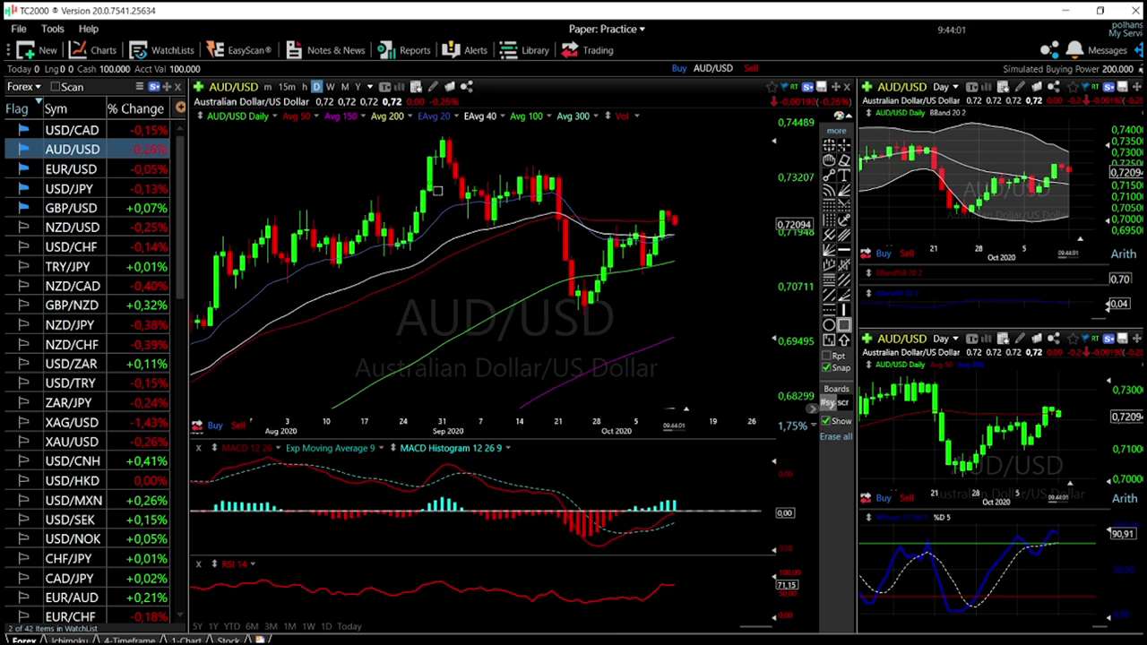
left_click_drag(418, 172, 714, 178)
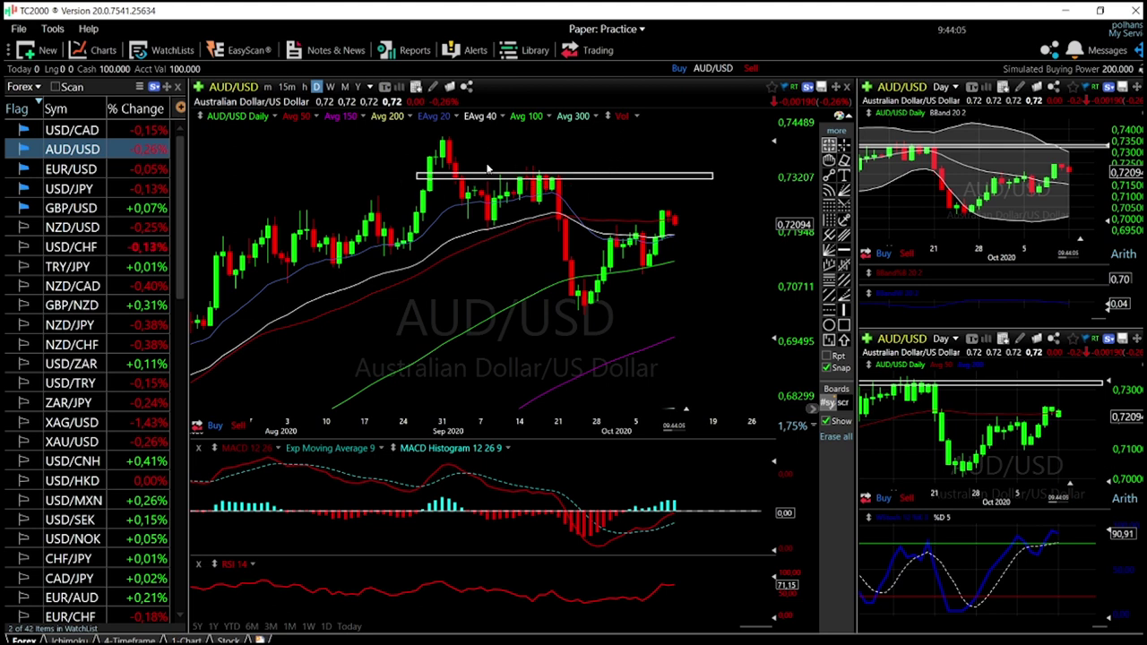
mouse_move(503, 173)
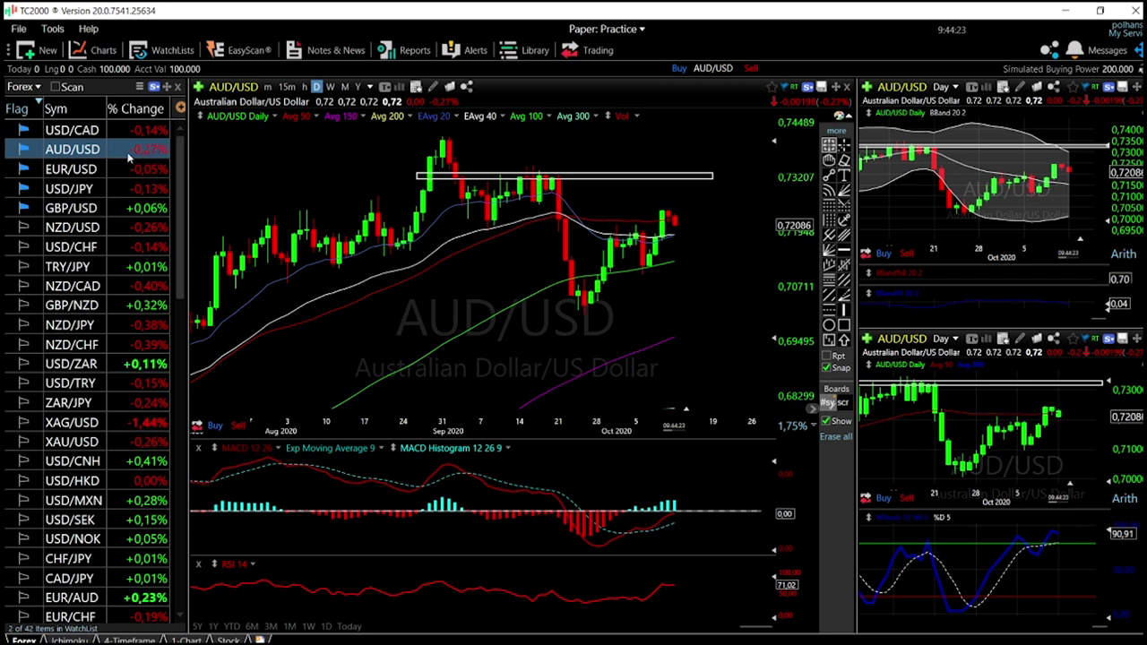
Step: Show the USD/CAD daily chart and draw two falling trend lines enclosing the decline from late June to September, extended into October
key("Up")
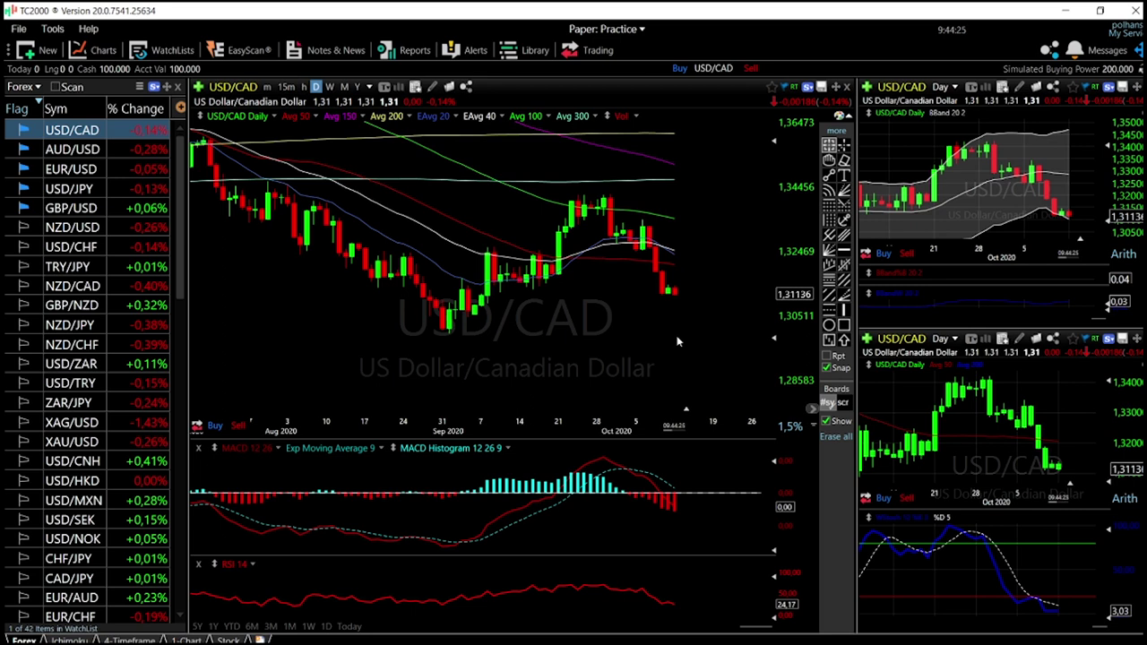
scroll(677, 340, "down", 1)
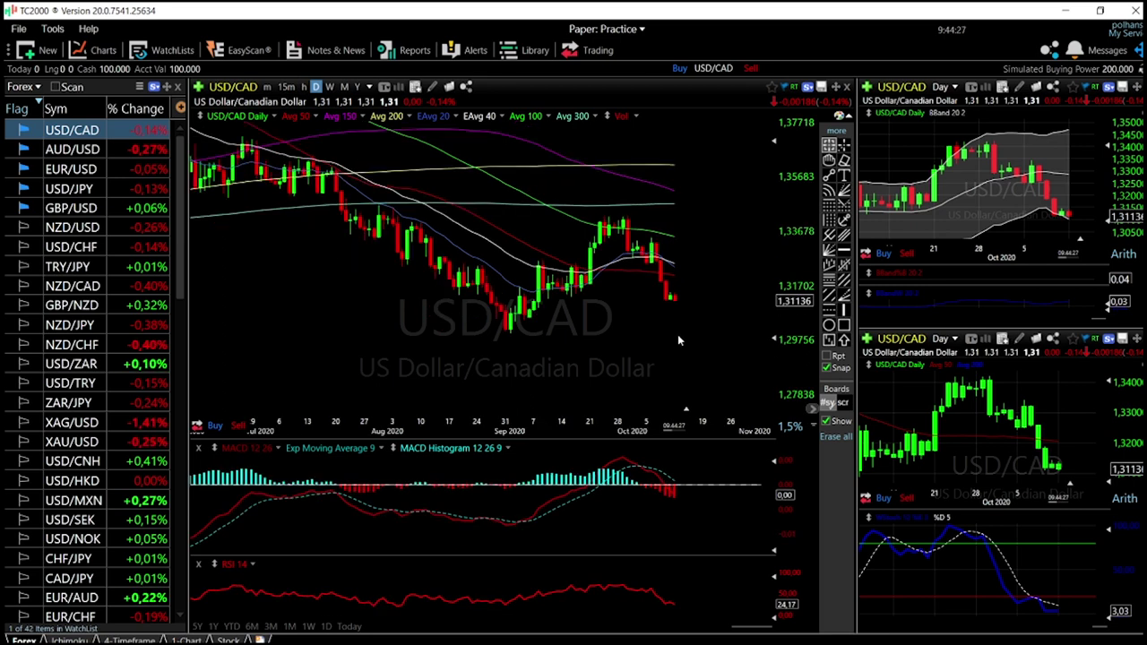
scroll(679, 340, "down", 1)
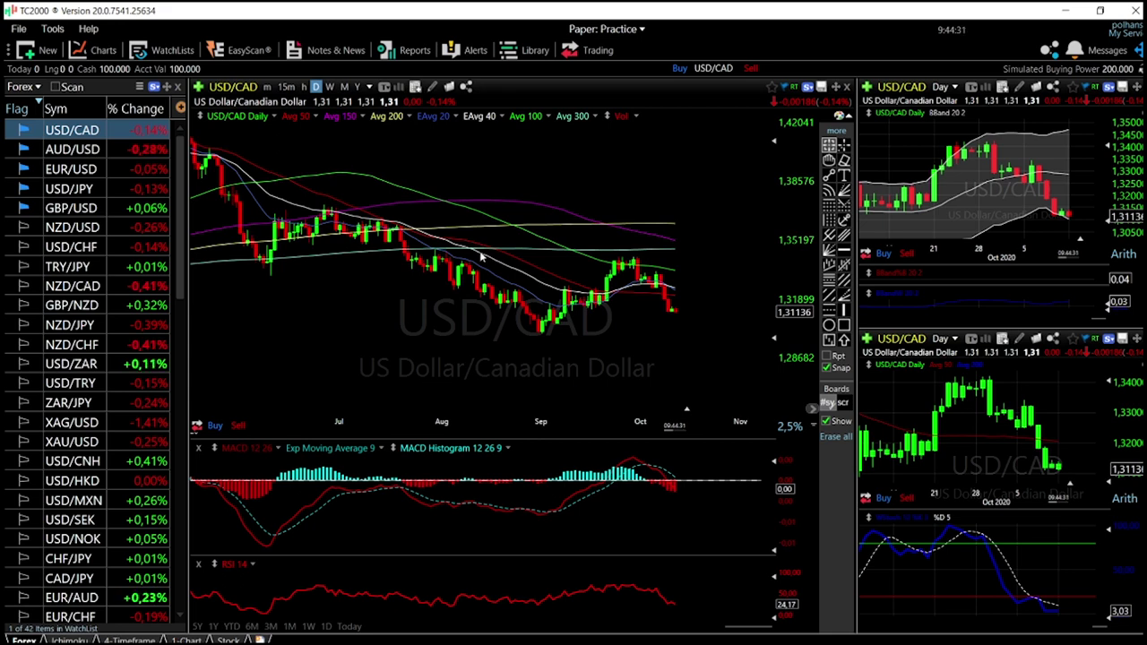
left_click(829, 175)
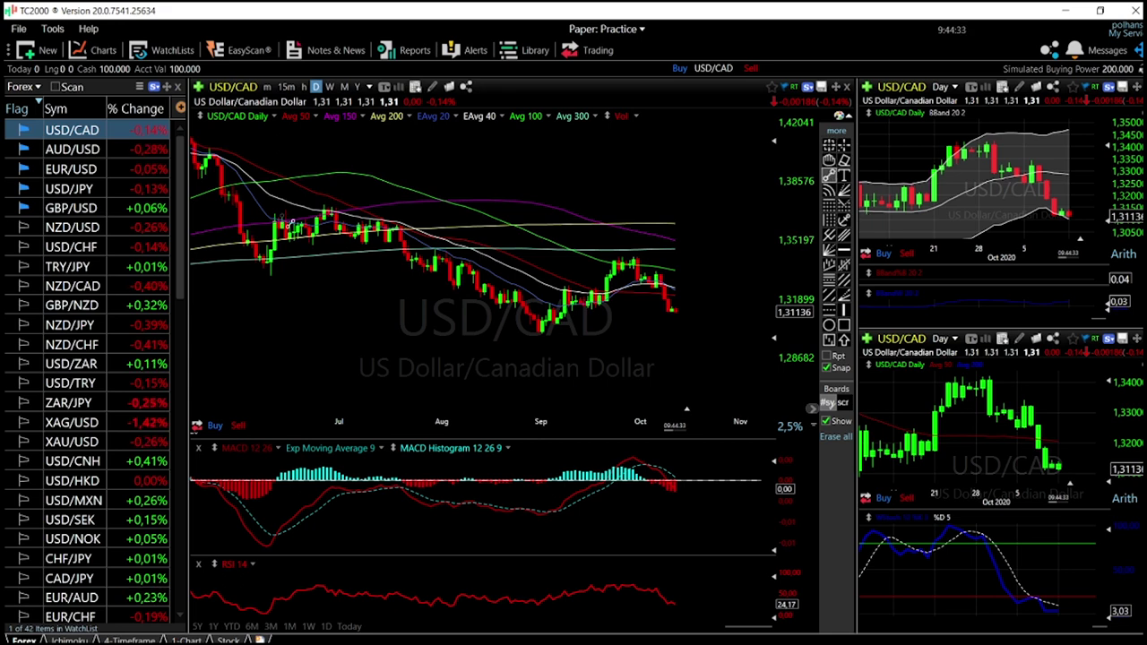
mouse_move(327, 195)
left_mouse_down()
mouse_move(607, 294)
mouse_move(708, 345)
mouse_move(659, 358)
left_mouse_up()
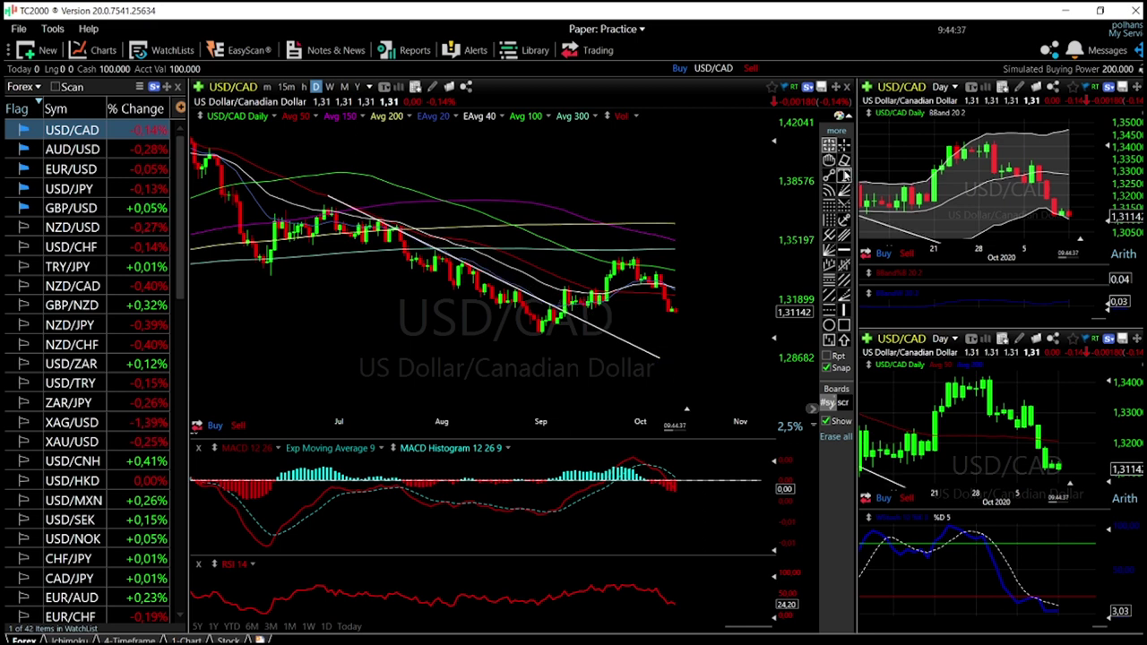
left_click(829, 175)
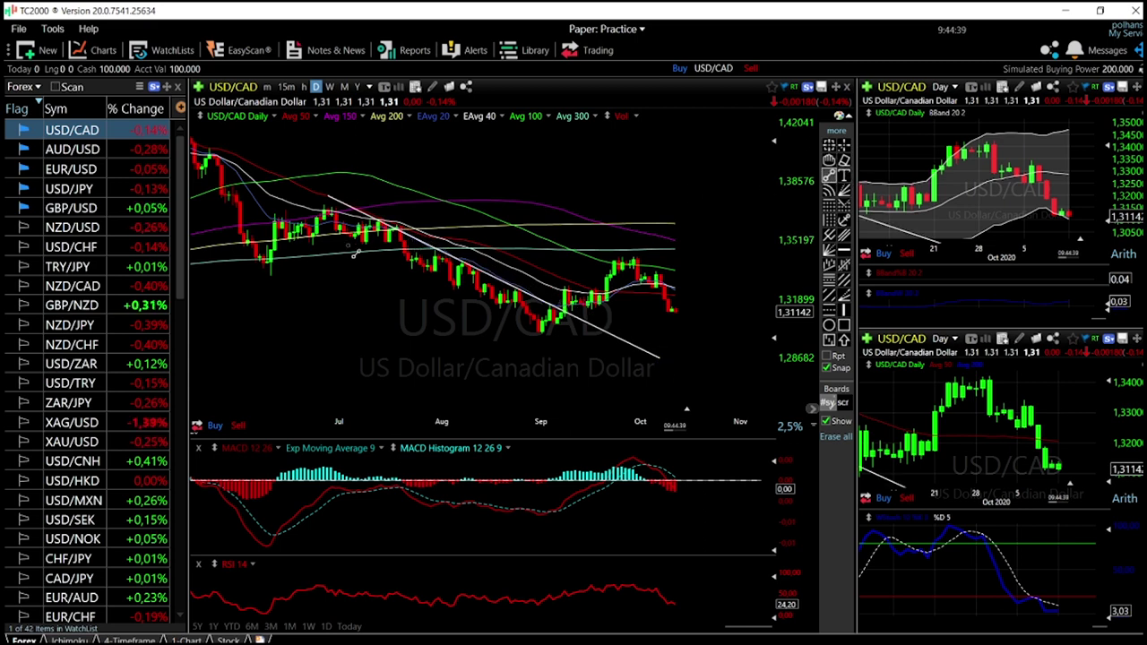
left_click_drag(325, 221, 643, 394)
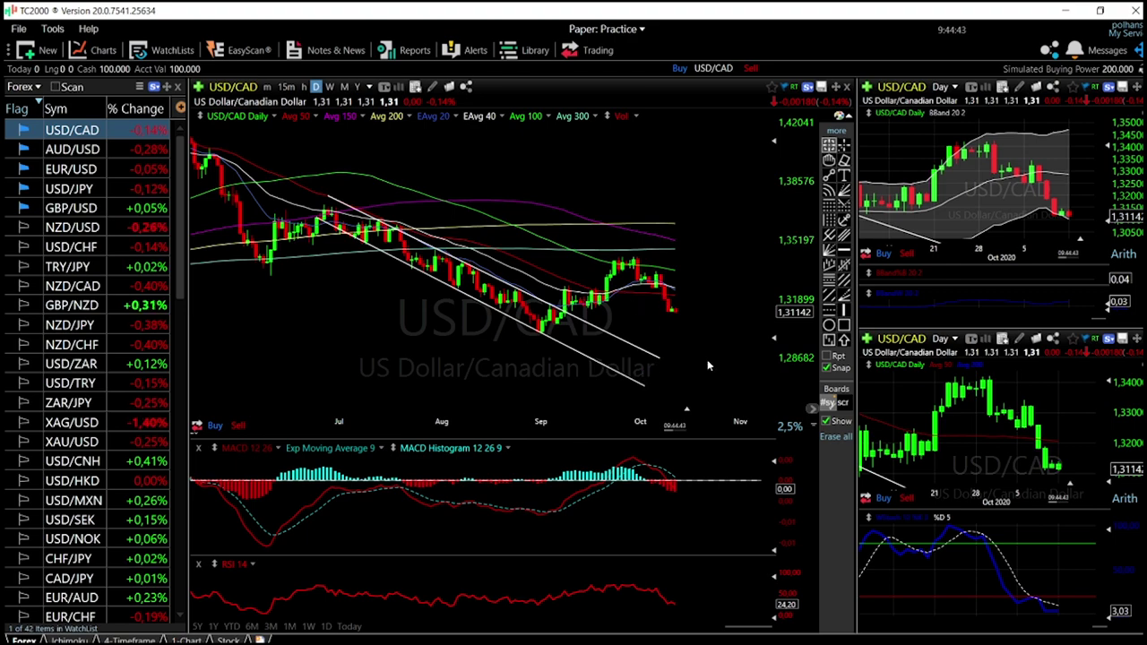
Step: Examine USD/CAD's latest candles against the falling channel and the moving averages
scroll(705, 361, "up", 3)
scroll(703, 363, "down", 2)
scroll(647, 307, "down", 3)
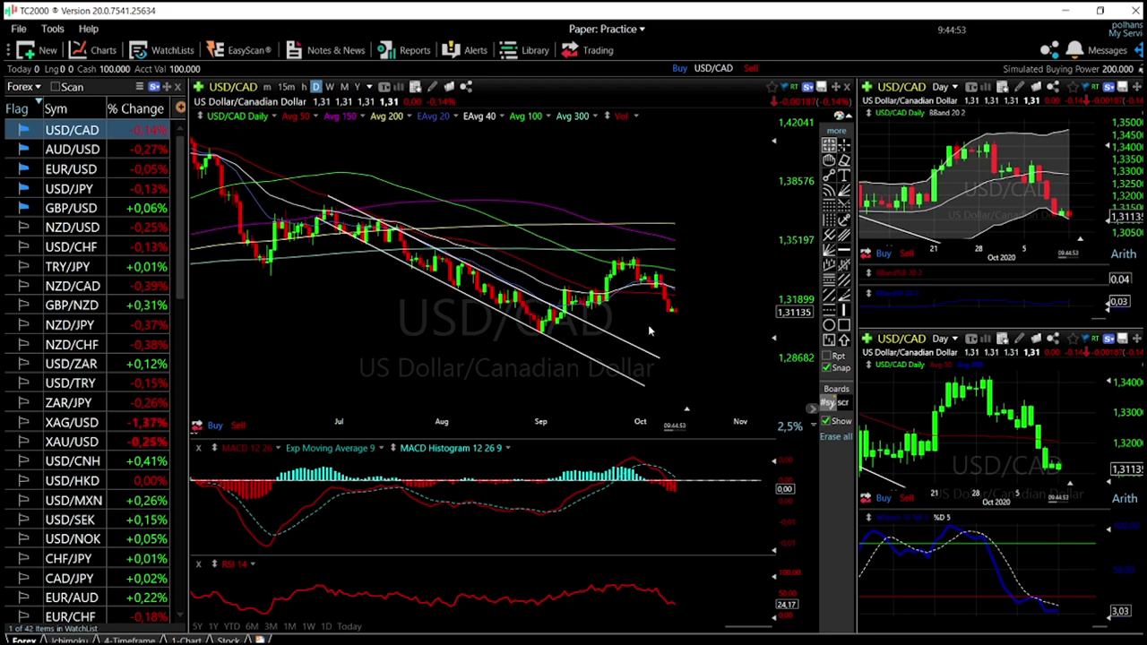
scroll(726, 410, "up", 2)
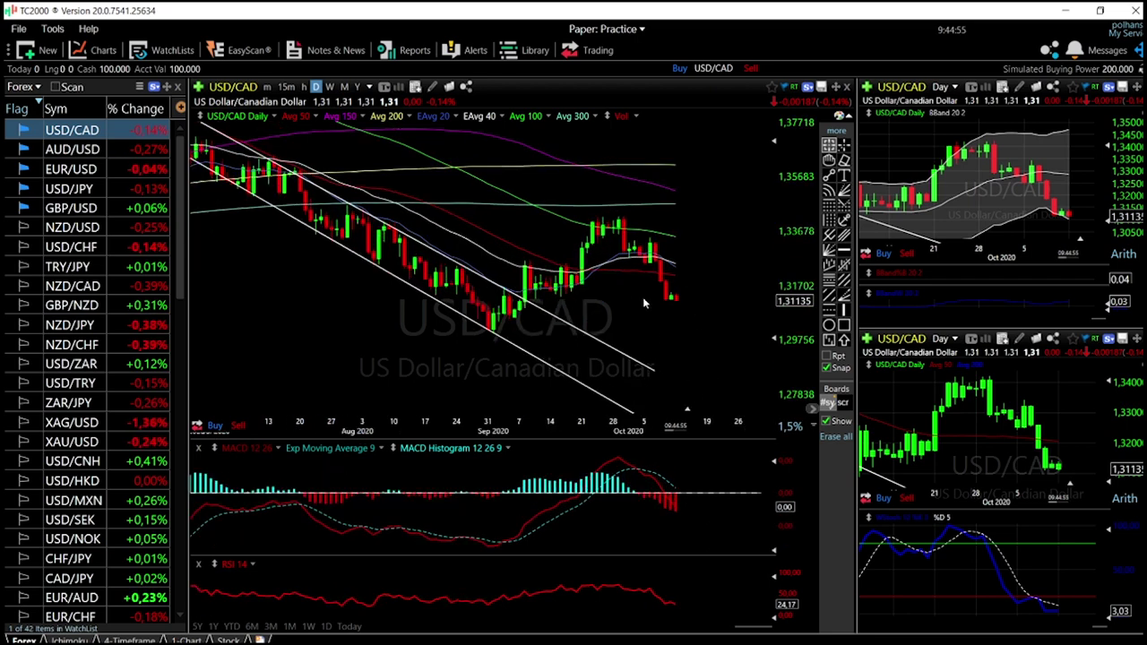
scroll(726, 410, "down", 2)
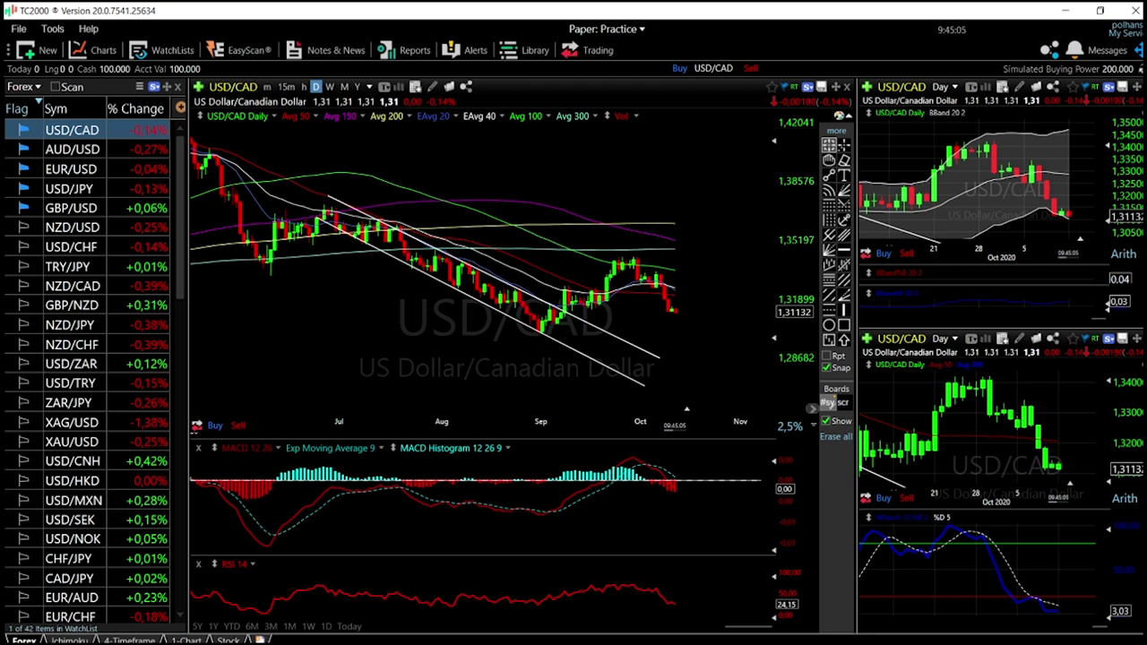
left_click_drag(676, 295, 668, 325)
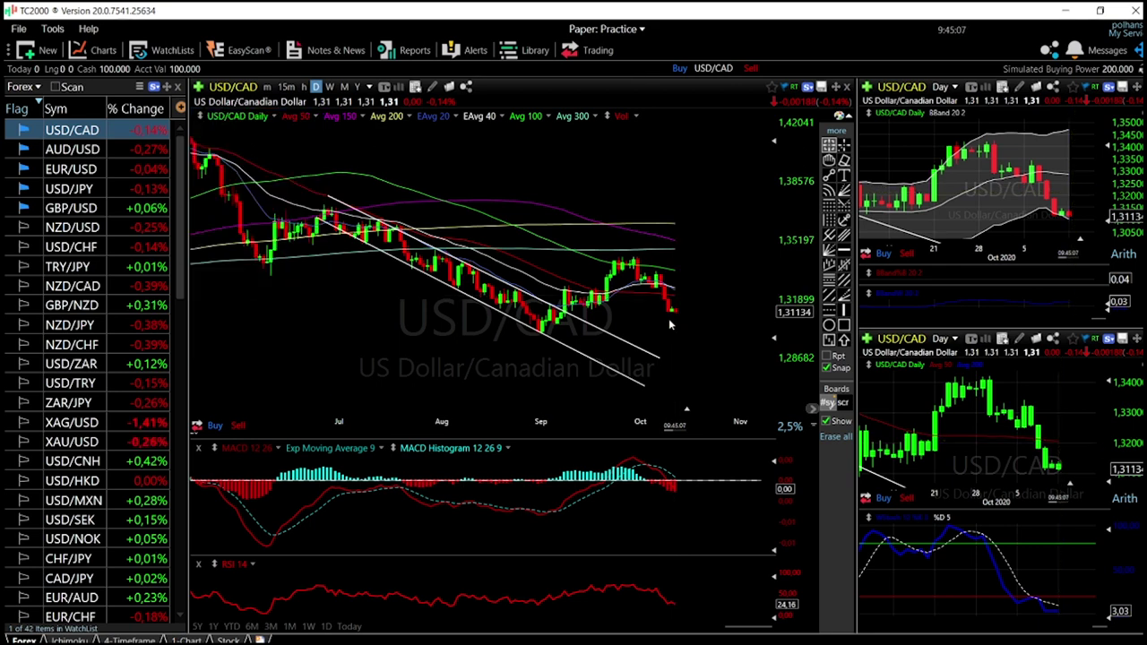